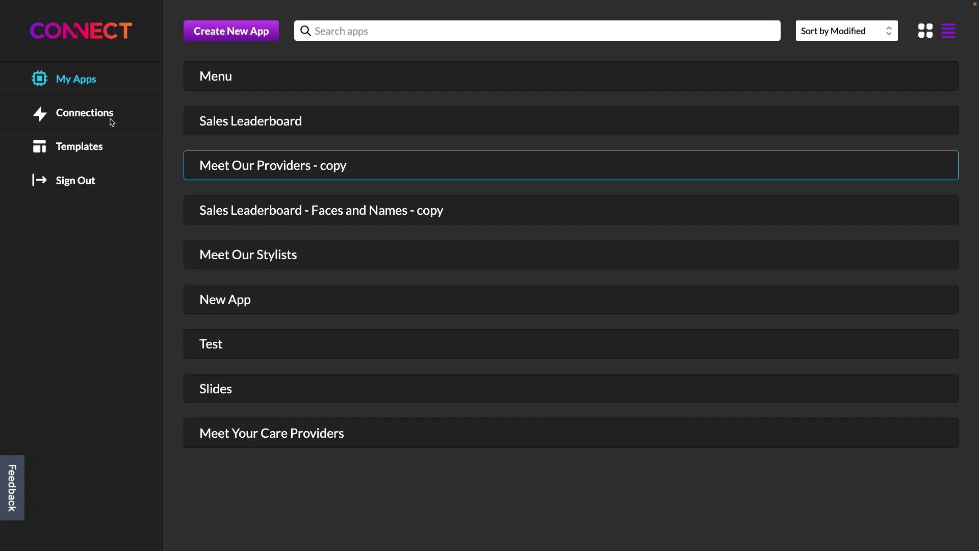
Create a new 1920x1080 app named Calendars
double_click(211, 33)
click(239, 134)
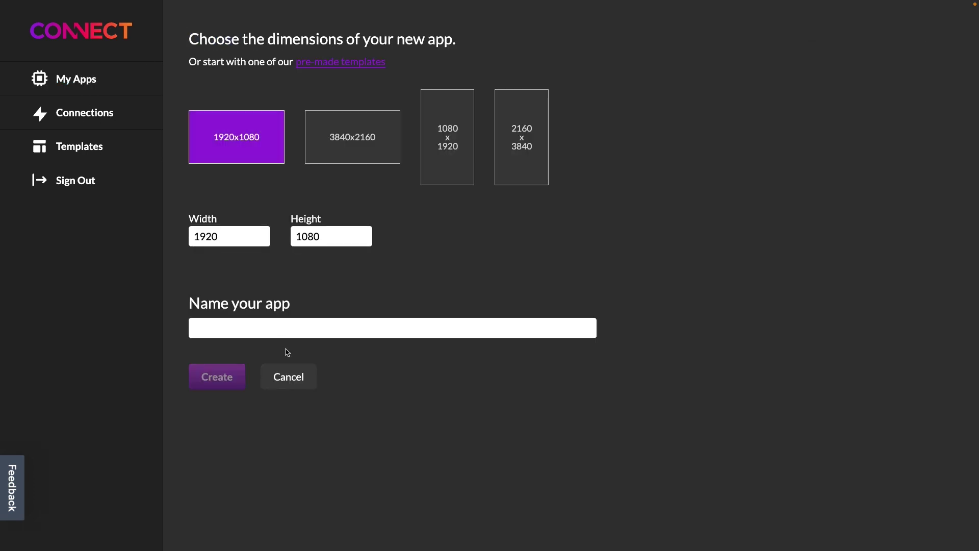
click(285, 335)
text(Calendas)
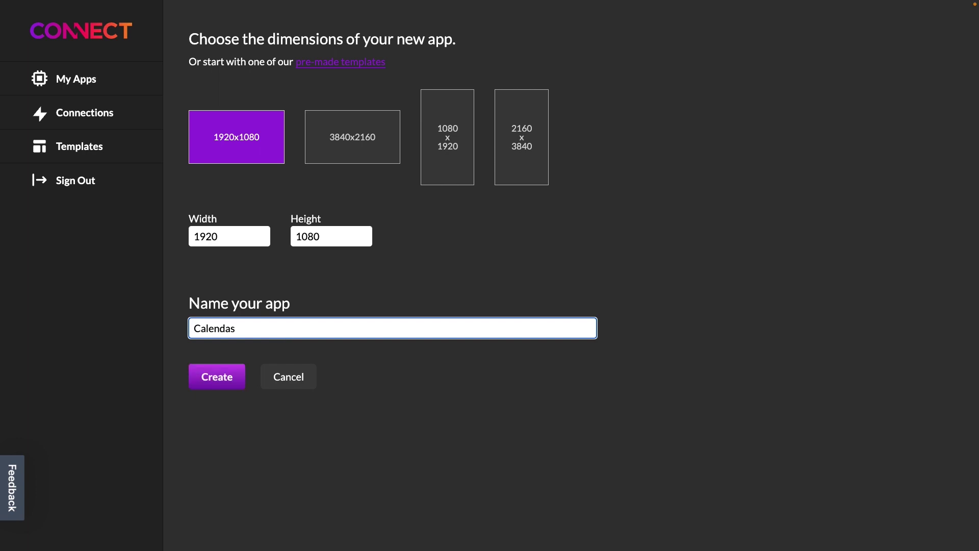
key(BackSpace)
text(rs)
click(225, 387)
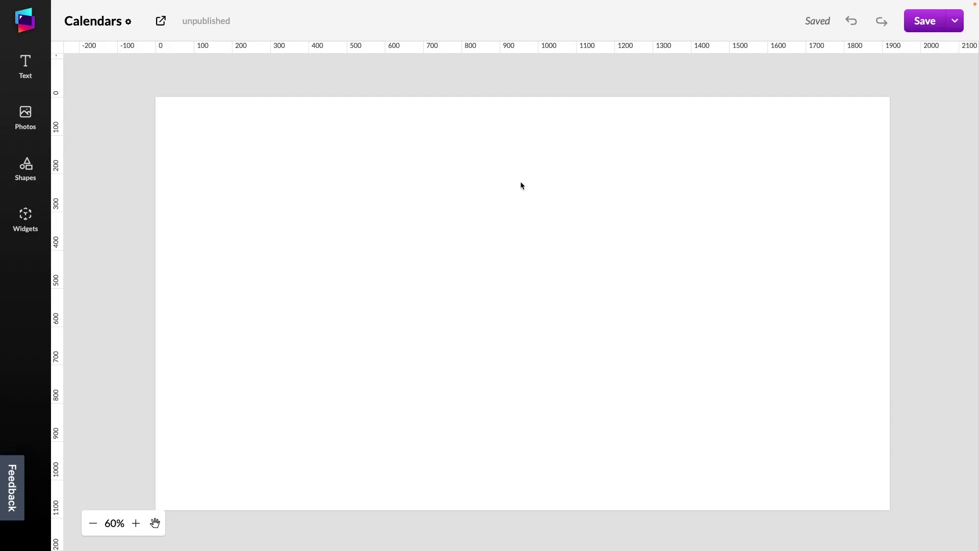
Add an Agenda calendar widget to the blank canvas
click(26, 218)
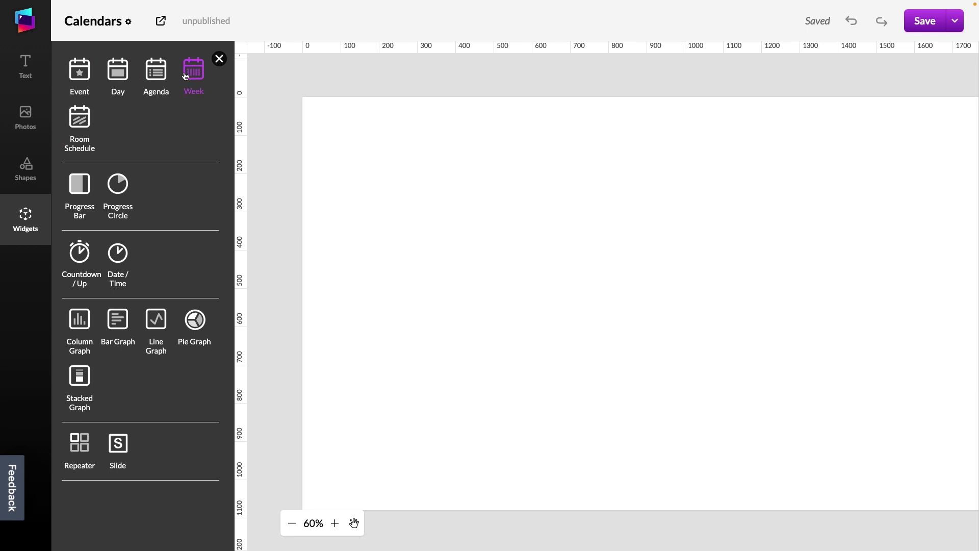
click(156, 71)
drag(510, 266, 509, 234)
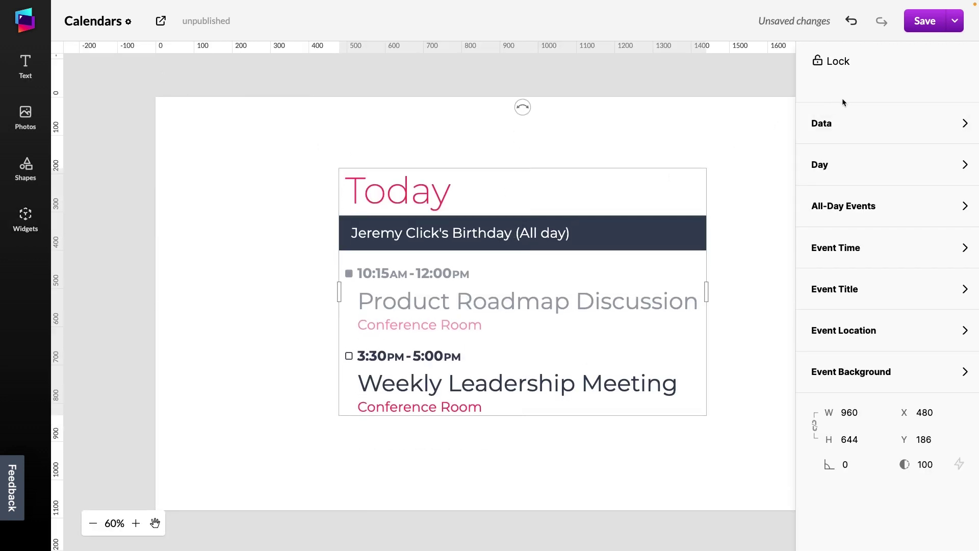
Start a Google Calendar connection for the agenda widget and grant Screenfeed Connect access to the Google account
click(858, 121)
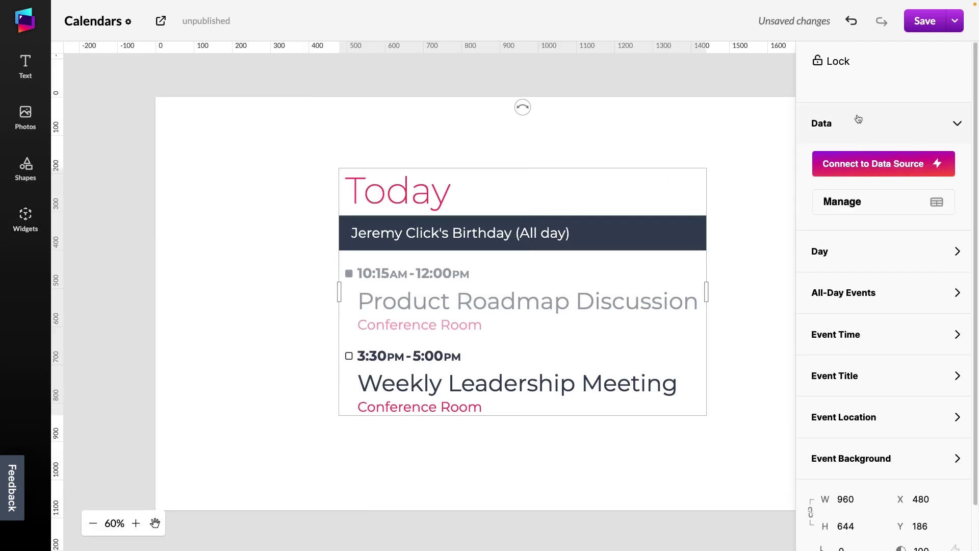
click(882, 168)
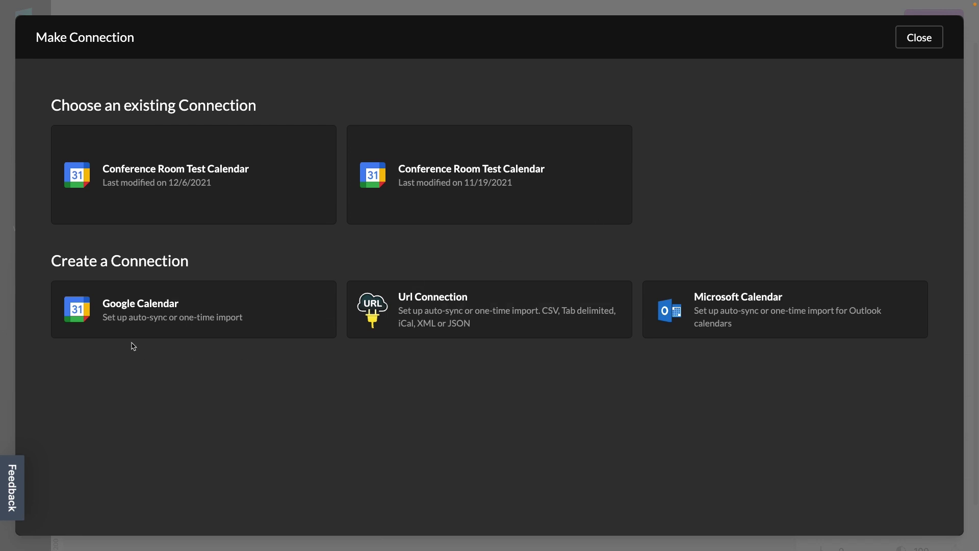
click(107, 328)
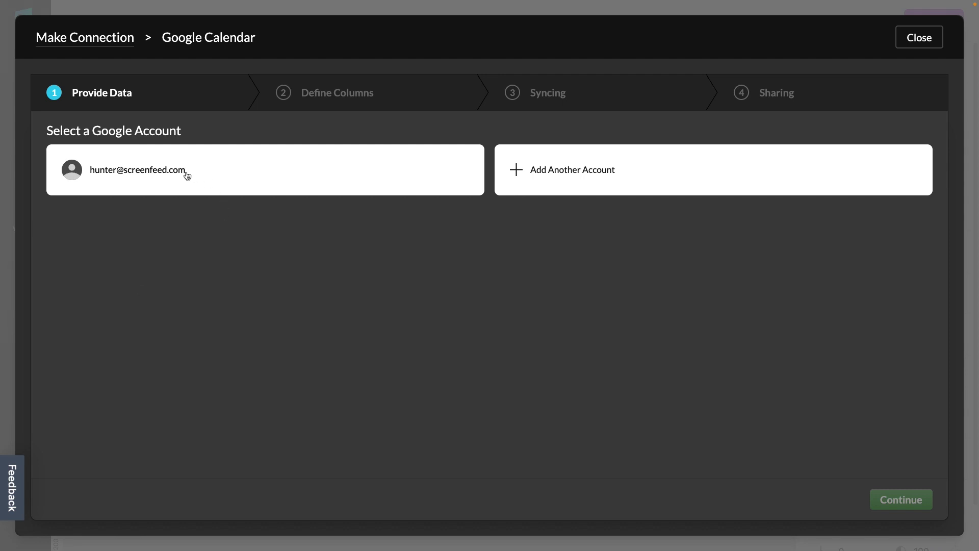
click(573, 169)
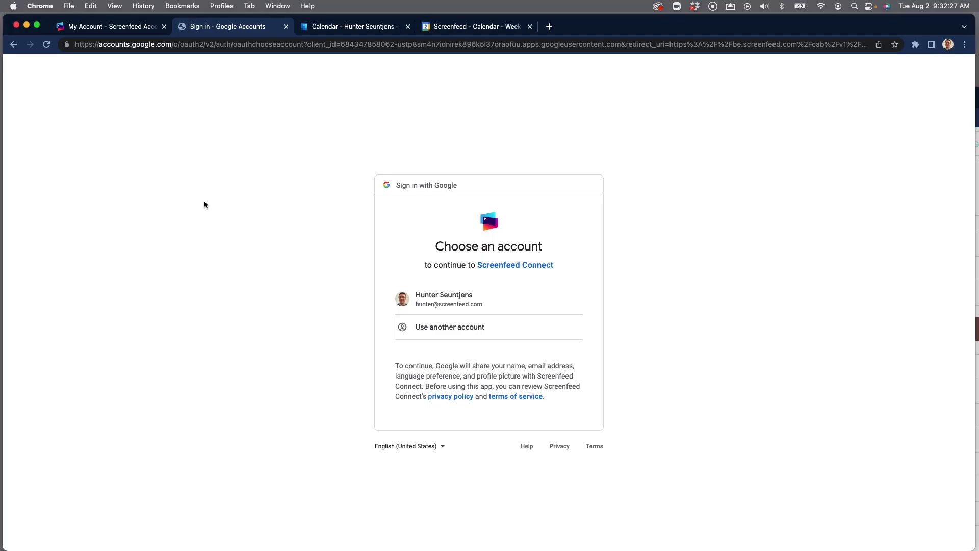
click(435, 307)
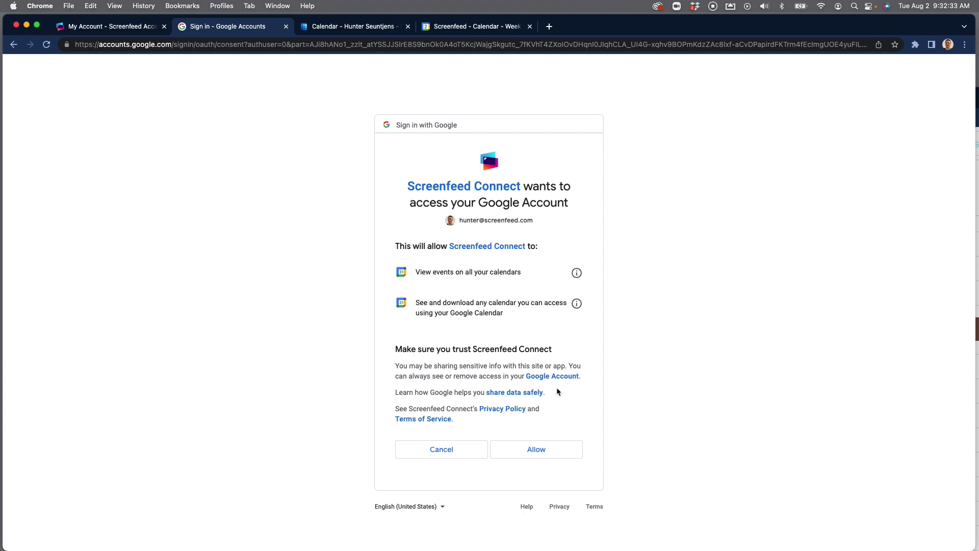
click(559, 449)
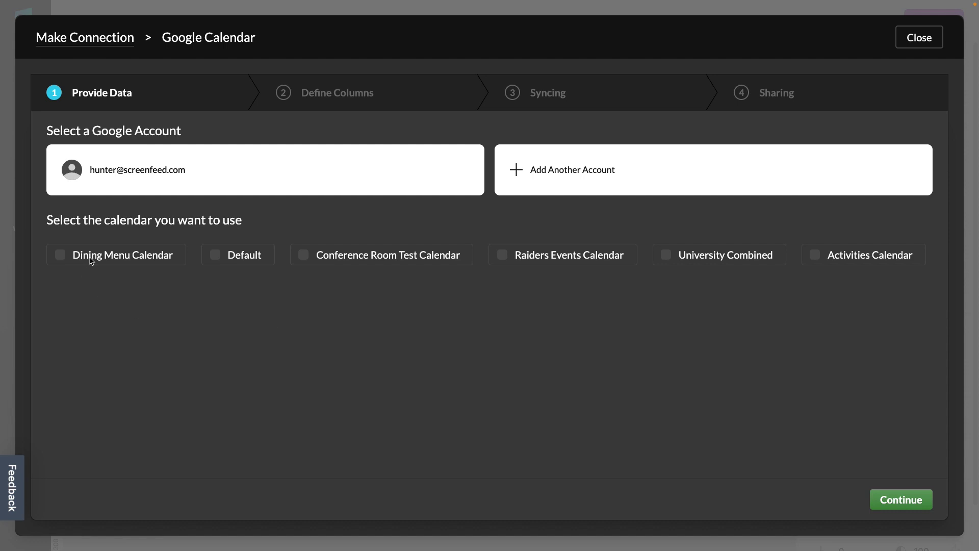
Choose the Conference Room Test Calendar as the connection's data and accept its event preview
click(388, 260)
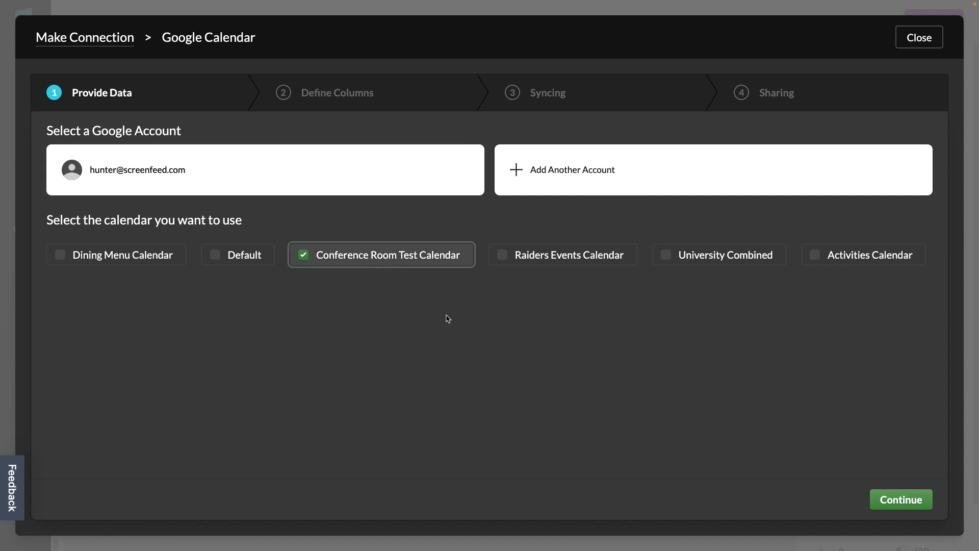
click(917, 504)
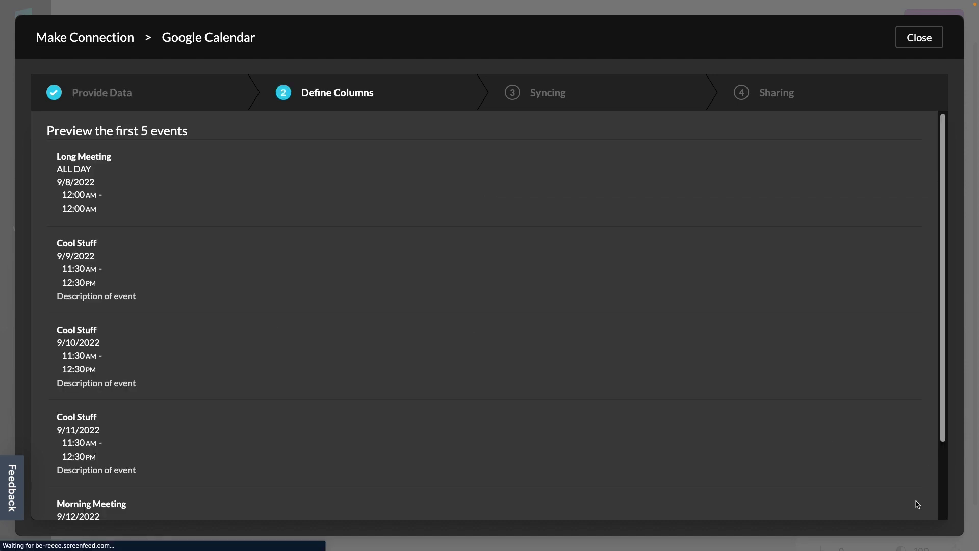
scroll(576, 266, down, 2)
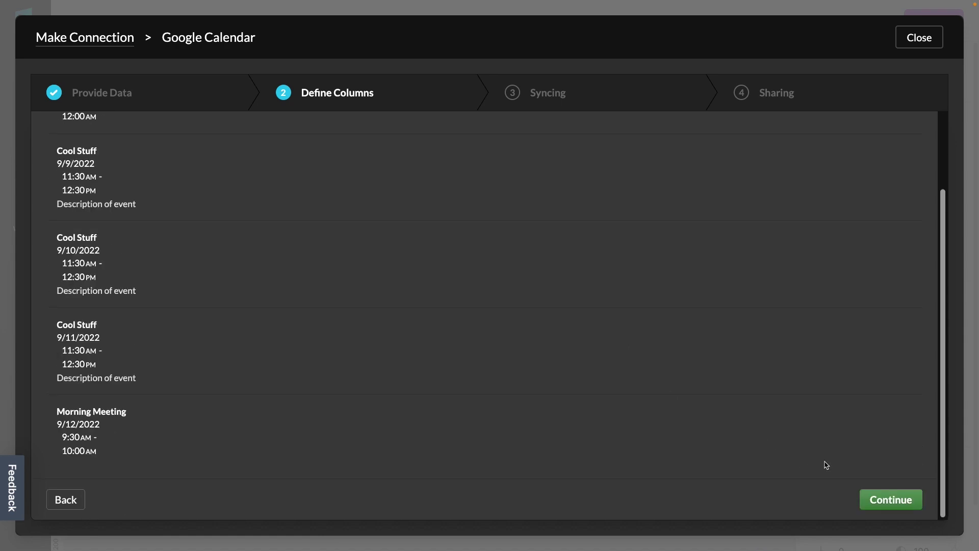
click(890, 503)
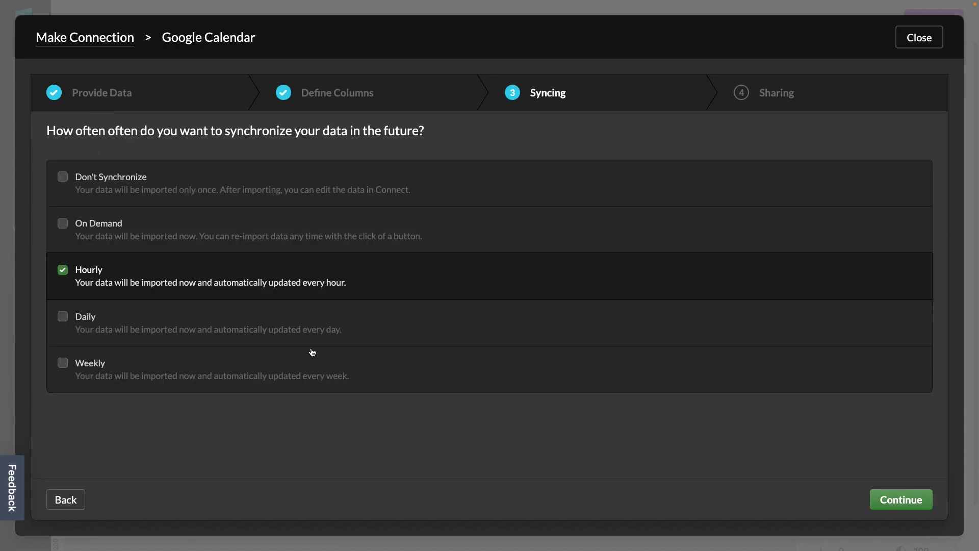
Finish the Google Calendar connection with Hourly syncing and sharing with other apps in the account set to Yes
click(881, 501)
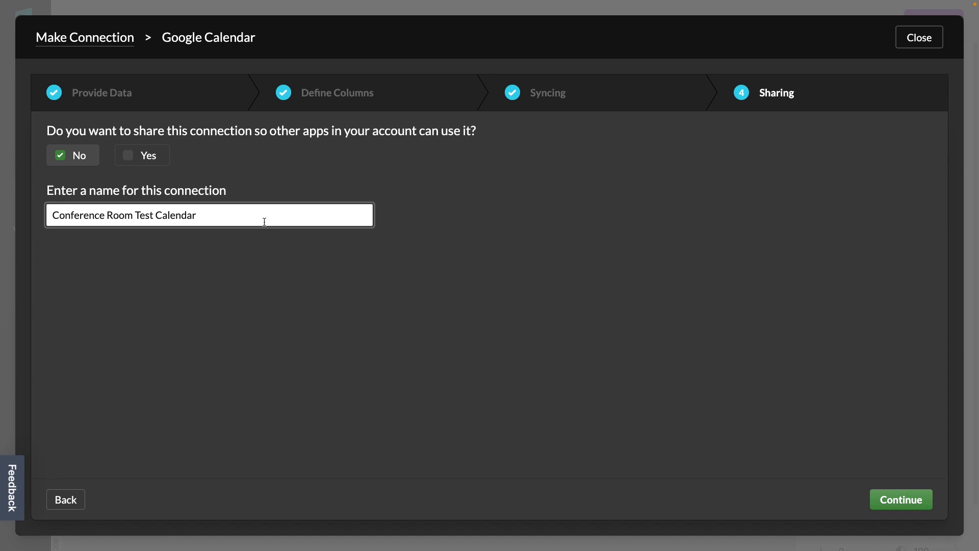
click(146, 156)
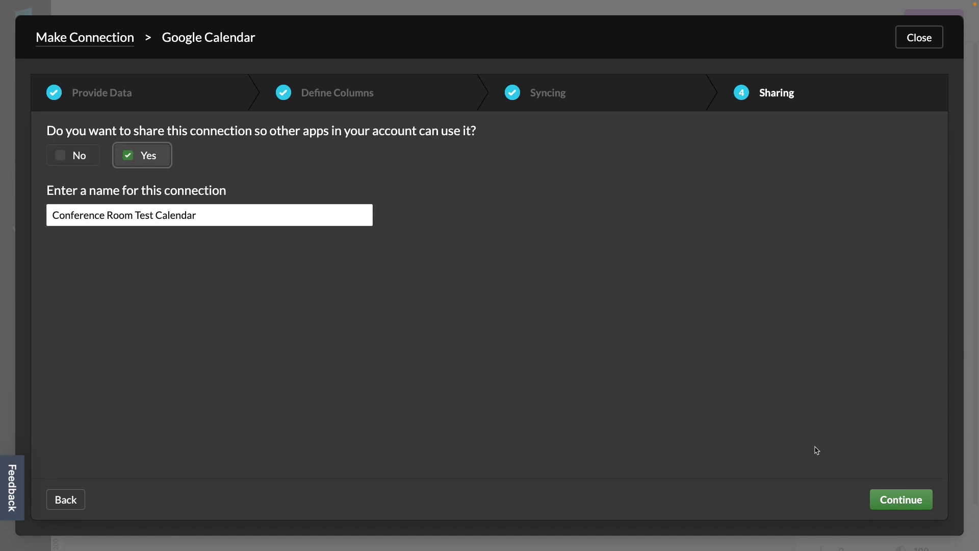
click(912, 505)
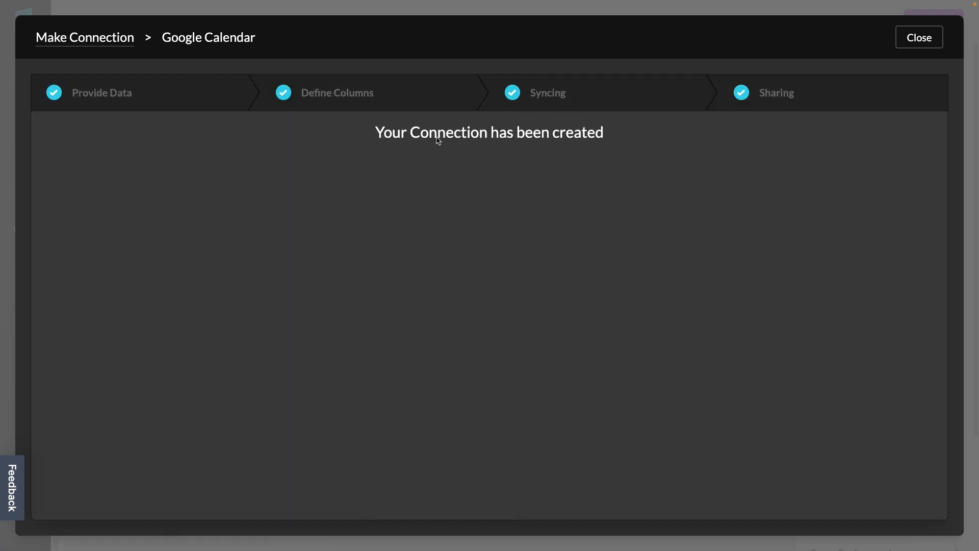
click(909, 41)
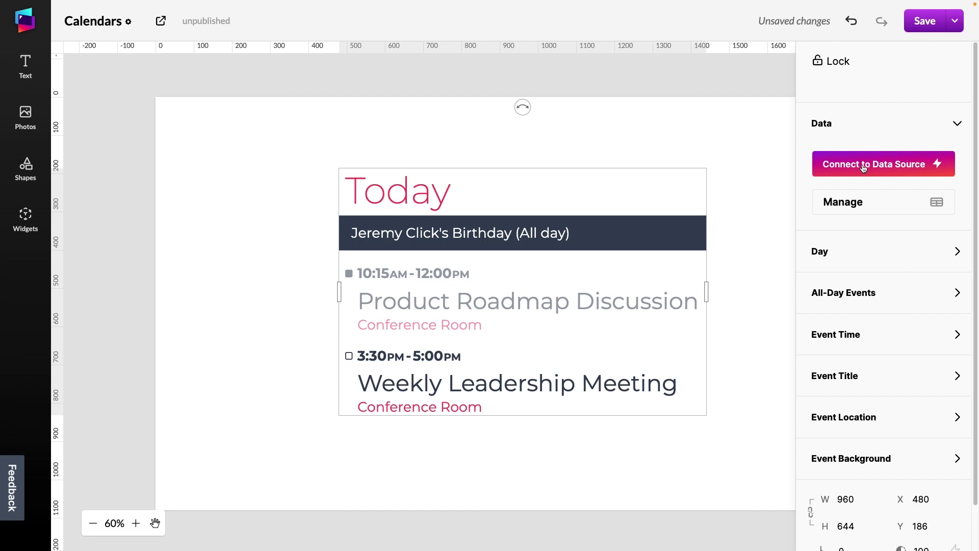
Start a Microsoft Calendar connection for the agenda widget and select the already linked Microsoft account
click(865, 168)
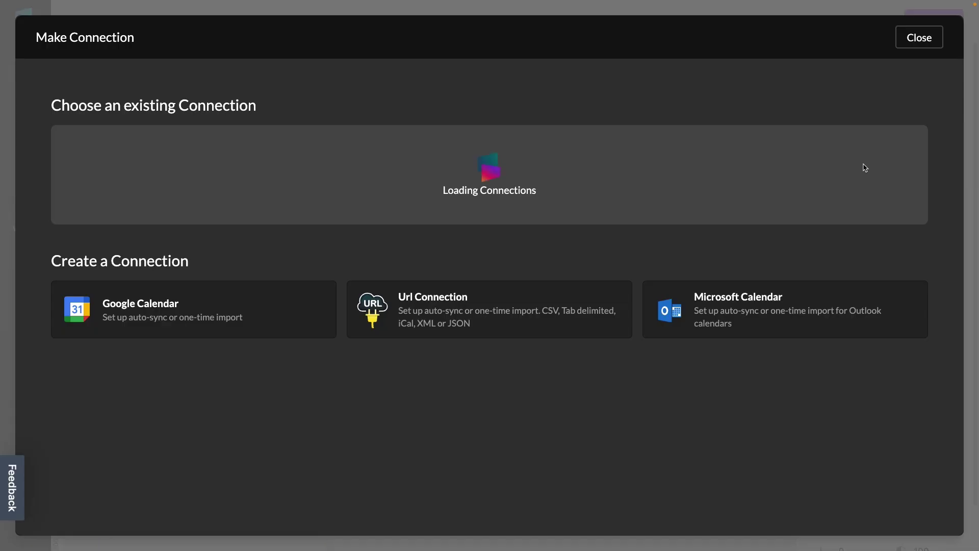
click(663, 314)
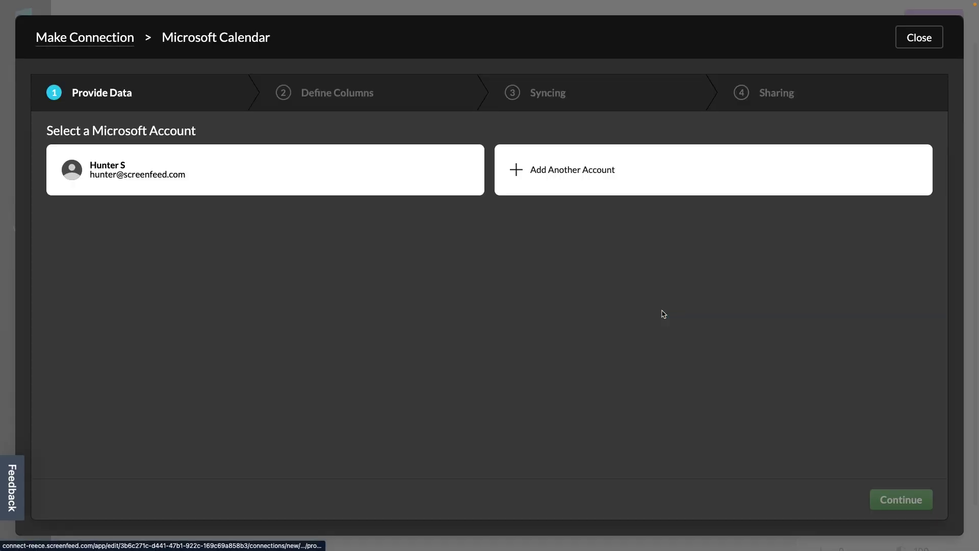
click(571, 172)
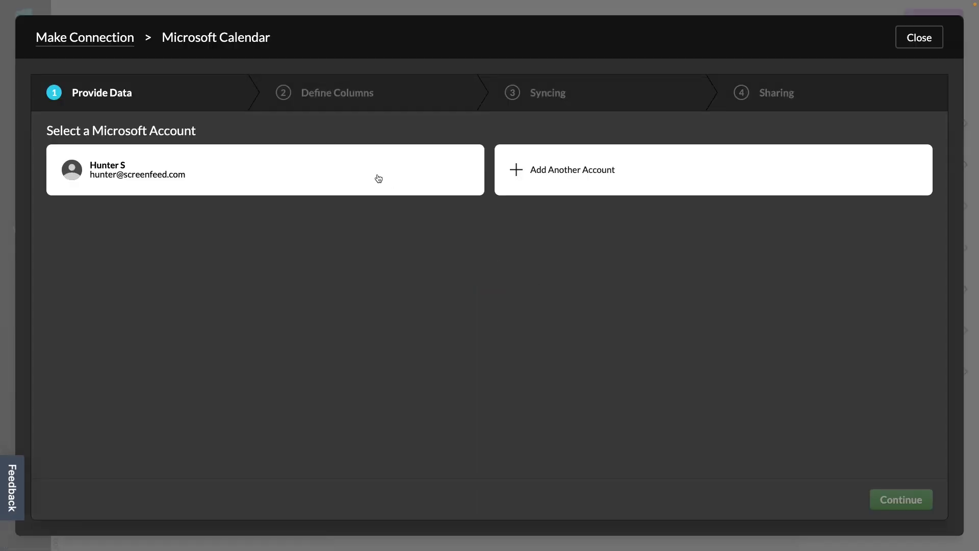
click(378, 178)
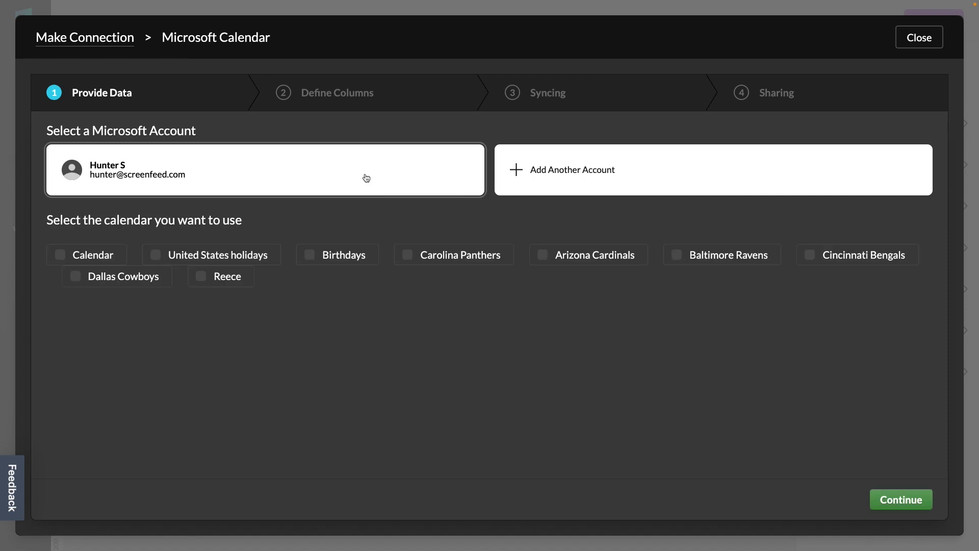
Choose the Microsoft account's calendar named Calendar and accept its event preview
click(70, 258)
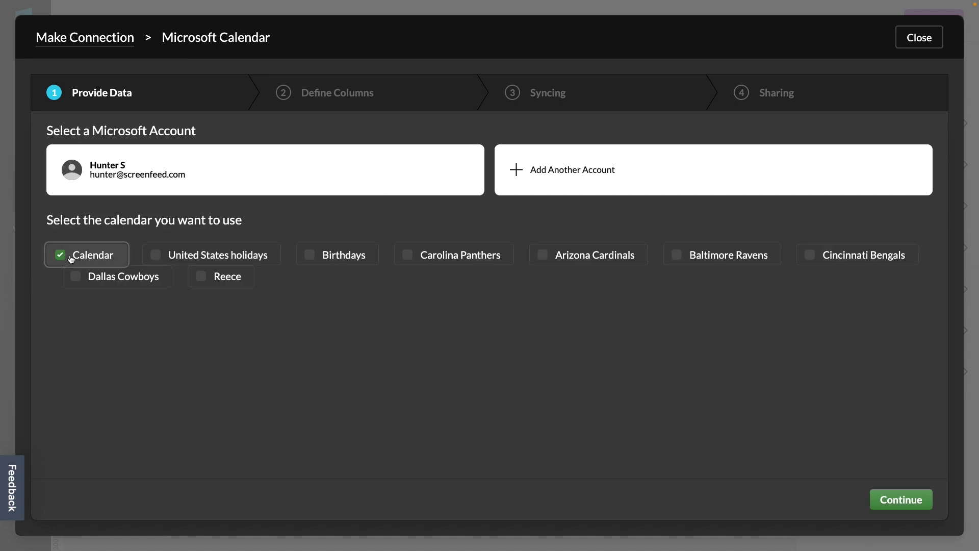
click(911, 503)
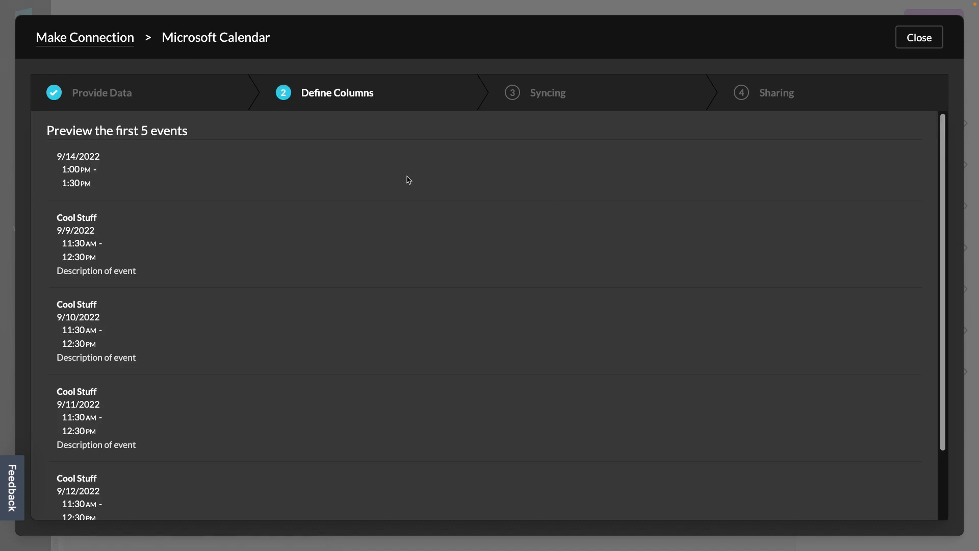
scroll(409, 188, down, 2)
scroll(408, 188, down, 1)
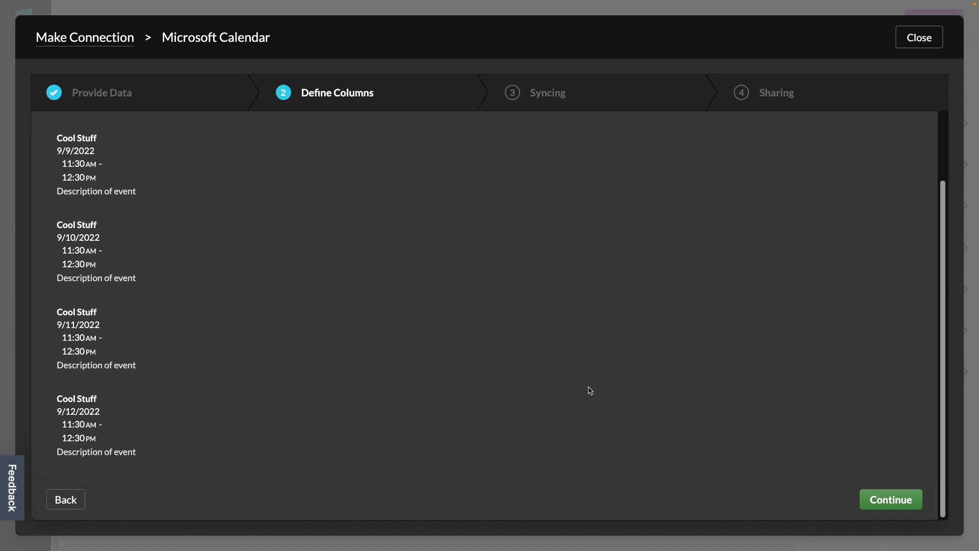
click(899, 503)
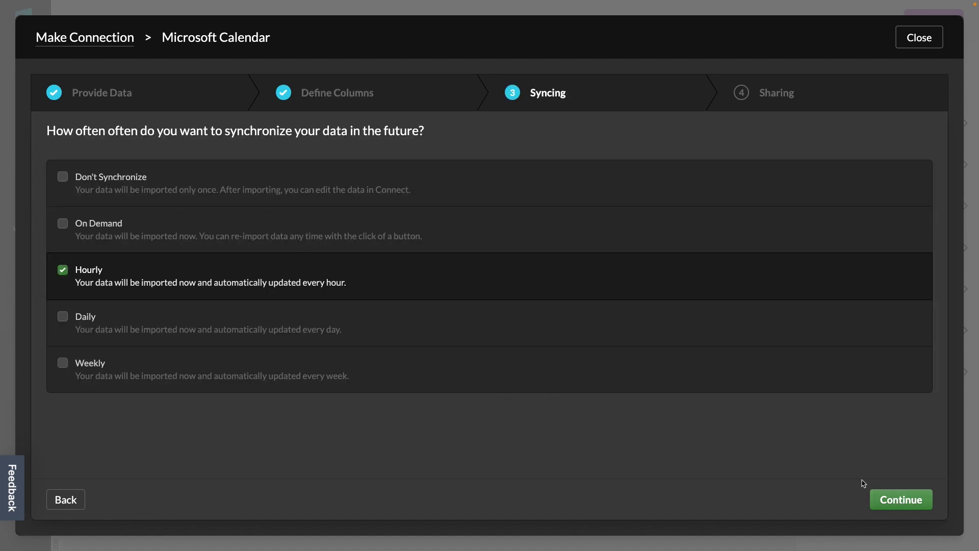
Finish the Microsoft Calendar connection with Hourly syncing and sharing with other apps in the account set to Yes
click(921, 504)
click(161, 160)
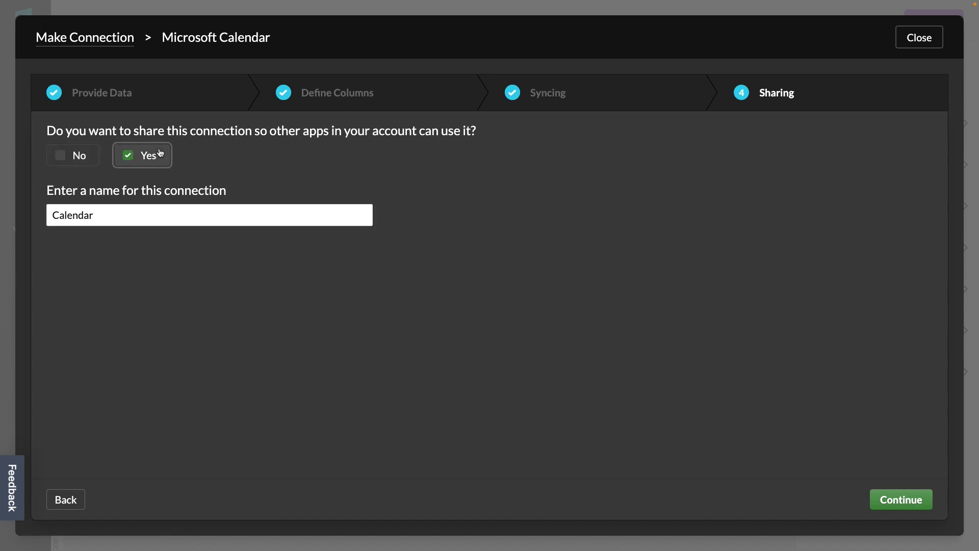
click(910, 504)
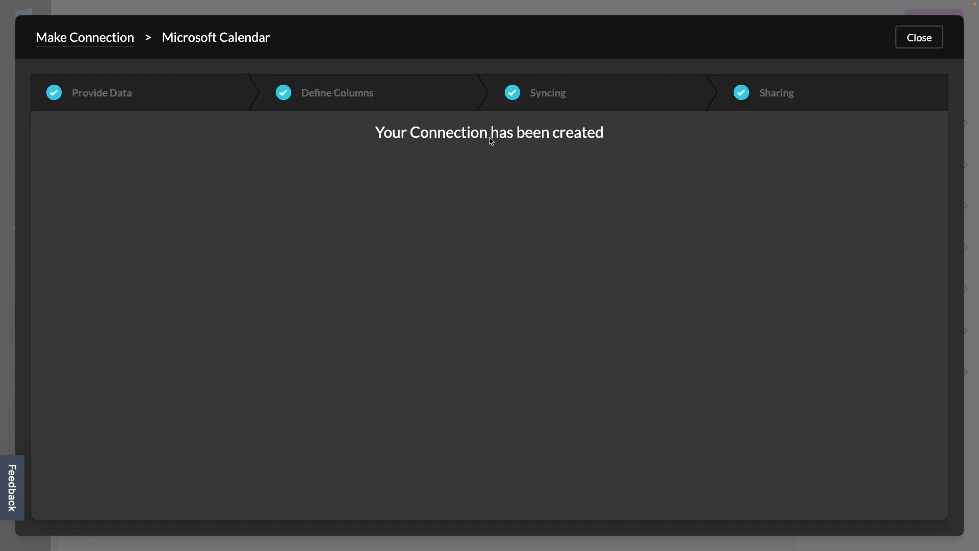
click(910, 34)
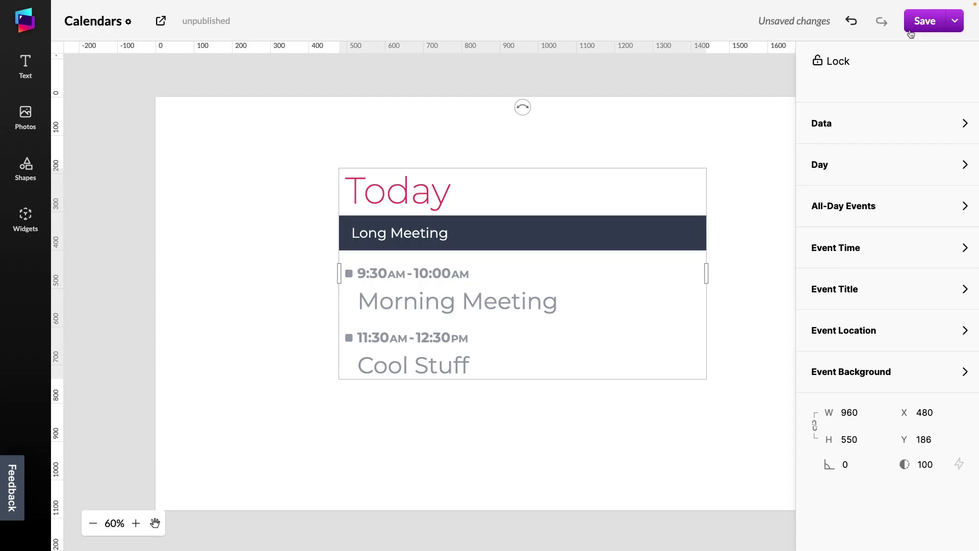
Remove the Calendar data connection from the agenda widget and deselect the widget
click(885, 127)
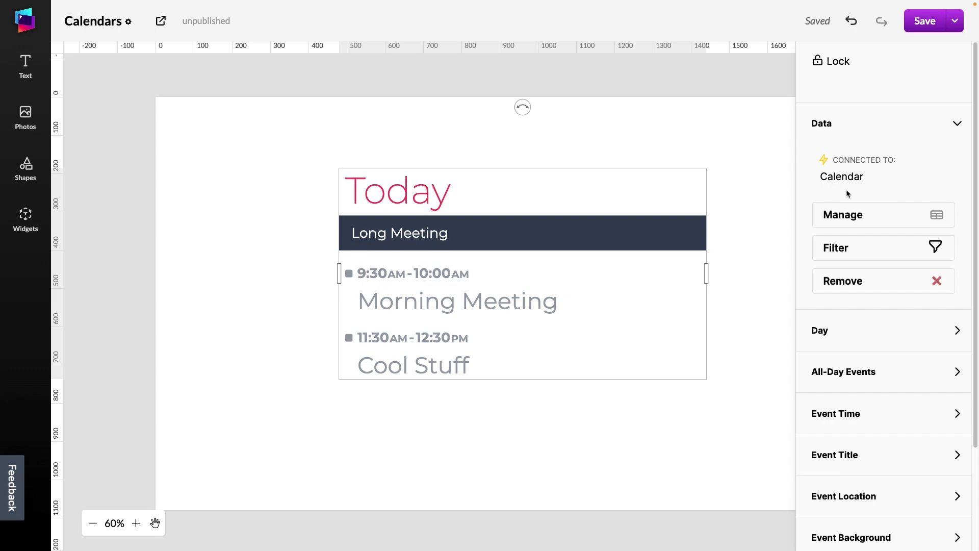
click(851, 281)
click(846, 164)
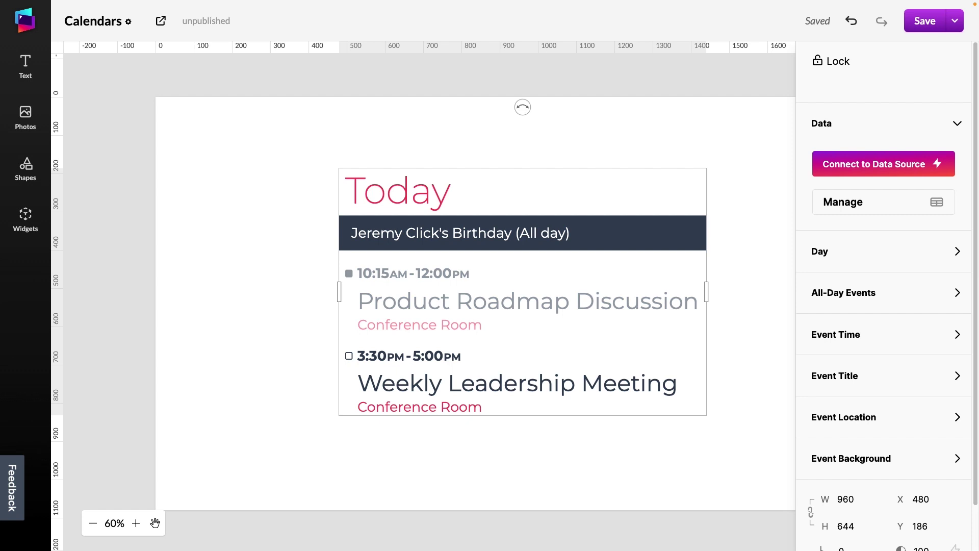
click(600, 470)
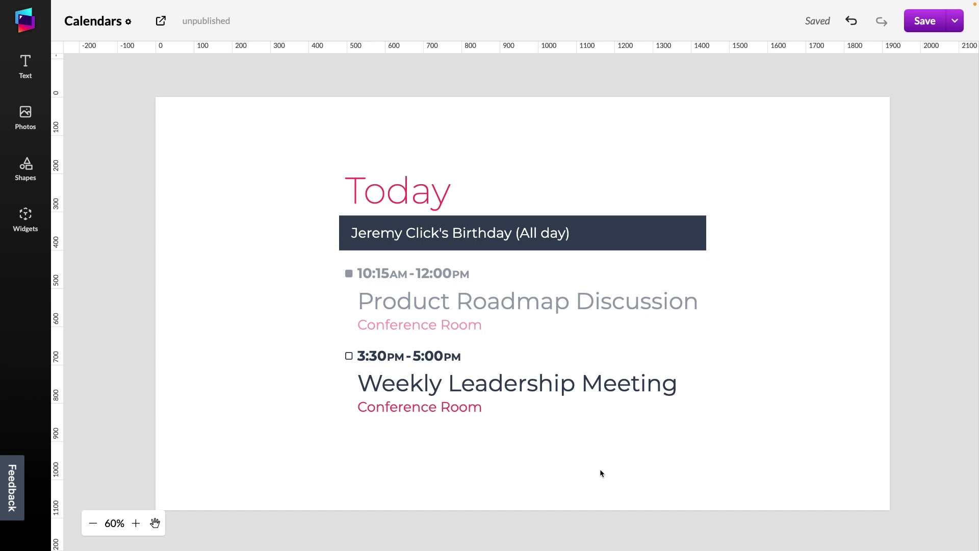
Start a Url Connection for the agenda widget and import data from the copied Outlook calendar.ics link
click(437, 250)
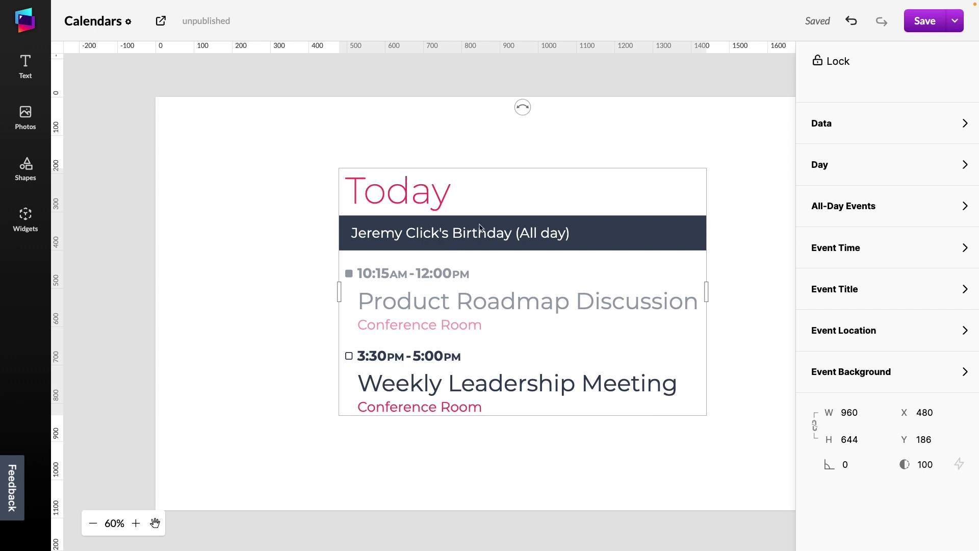
click(852, 126)
click(878, 173)
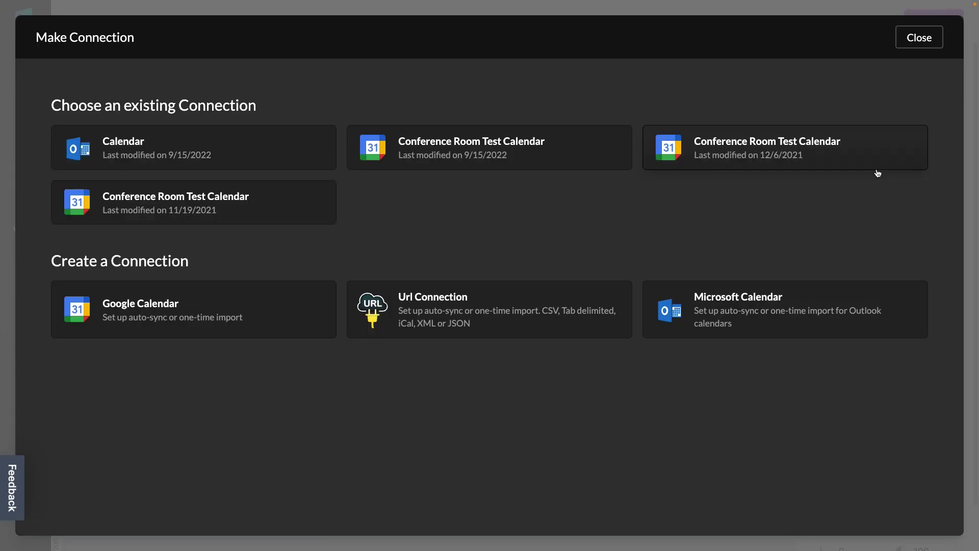
click(527, 310)
right_click(249, 168)
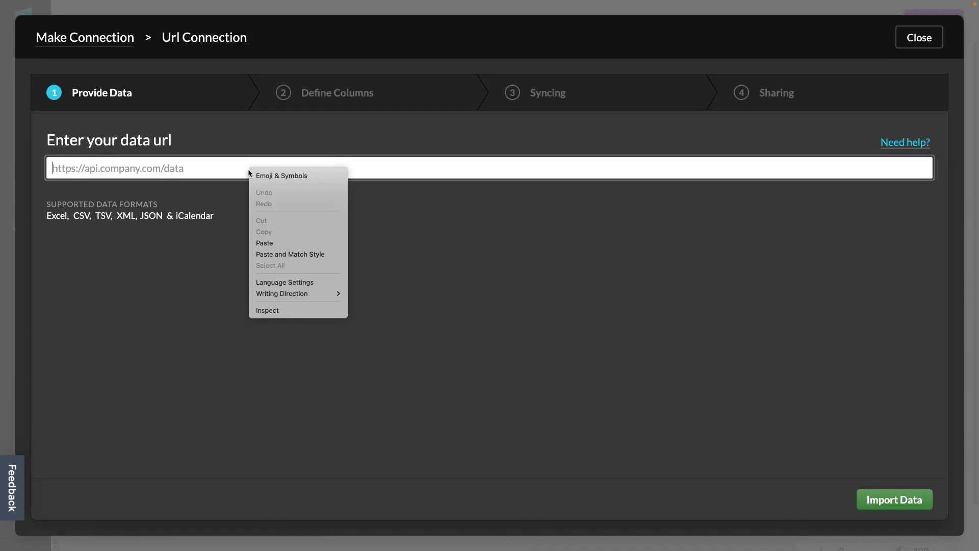
click(282, 242)
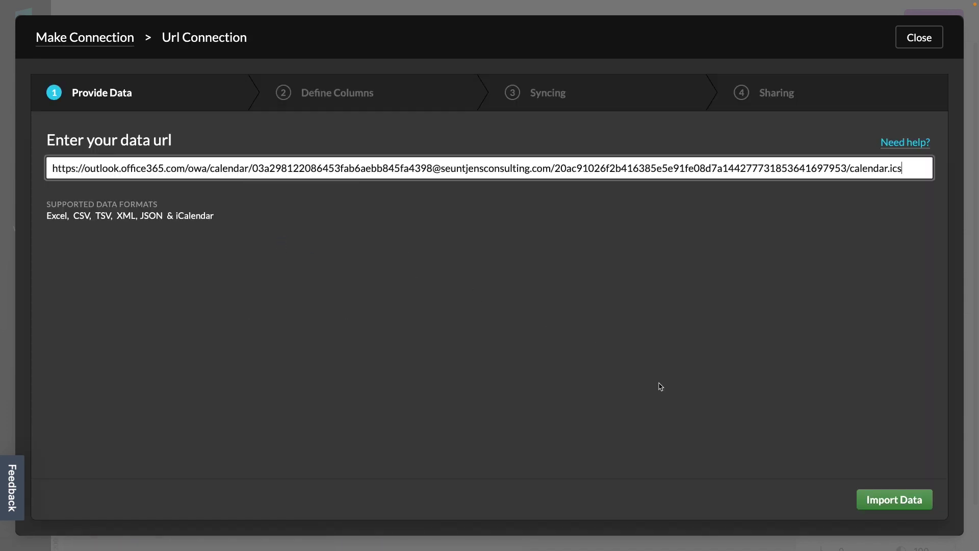
click(893, 505)
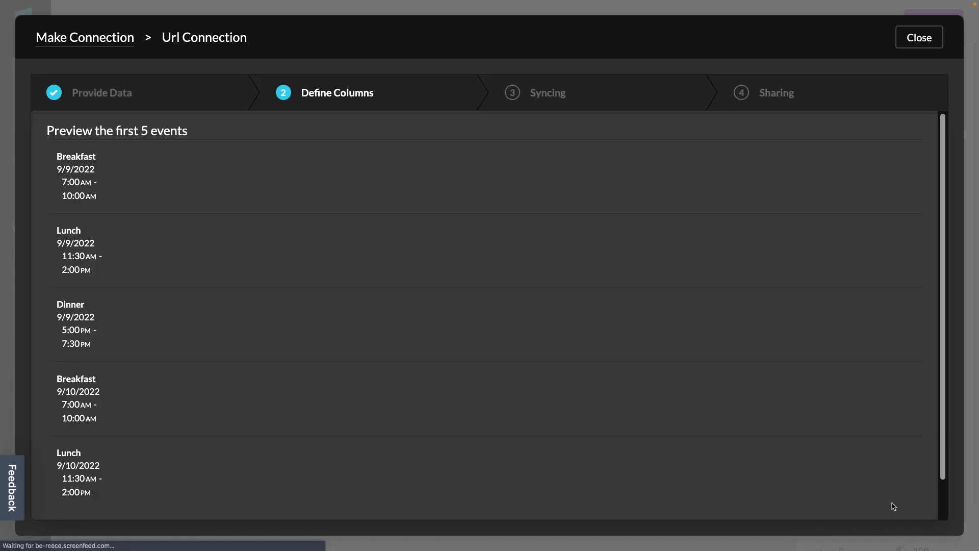
Accept the preview of the imported calendar events and keep the connection's synchronization set to Hourly
scroll(440, 265, down, 2)
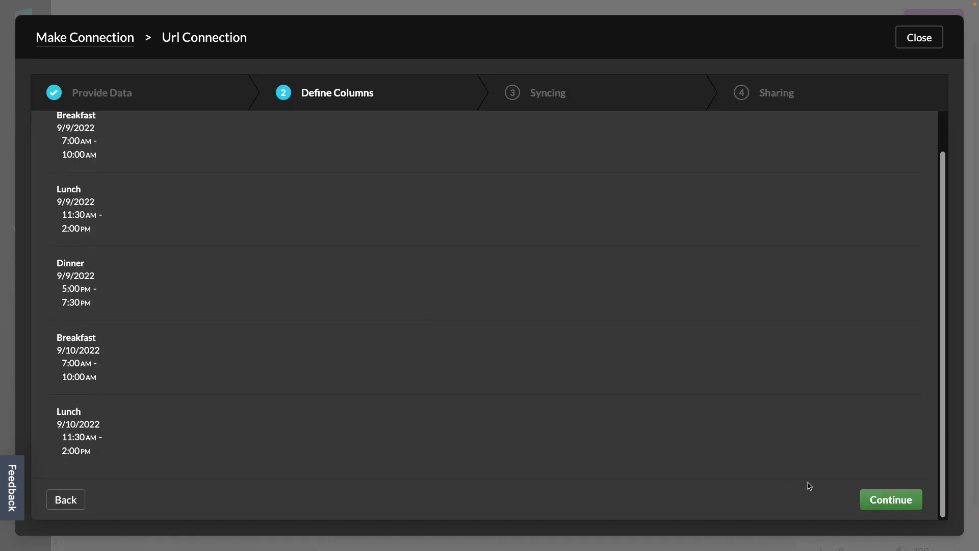
click(884, 500)
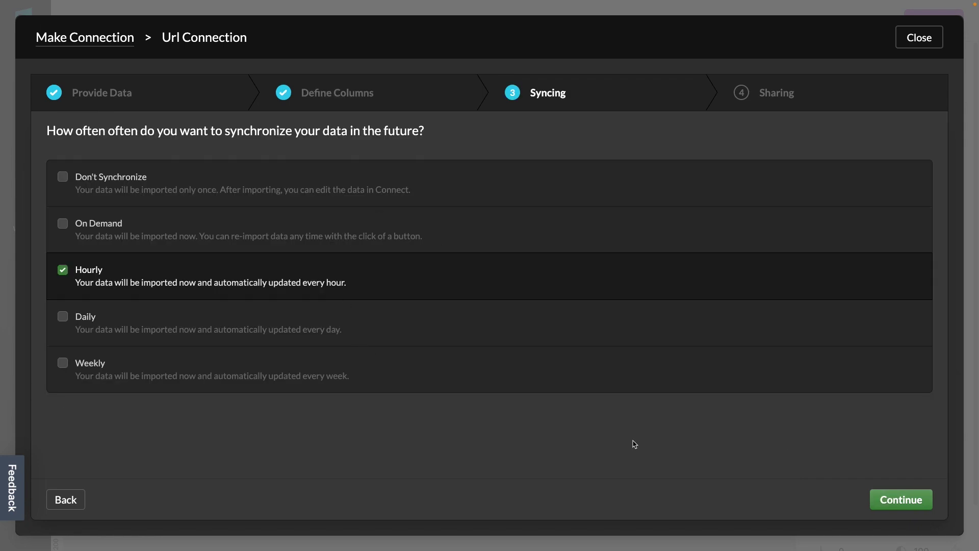
click(873, 497)
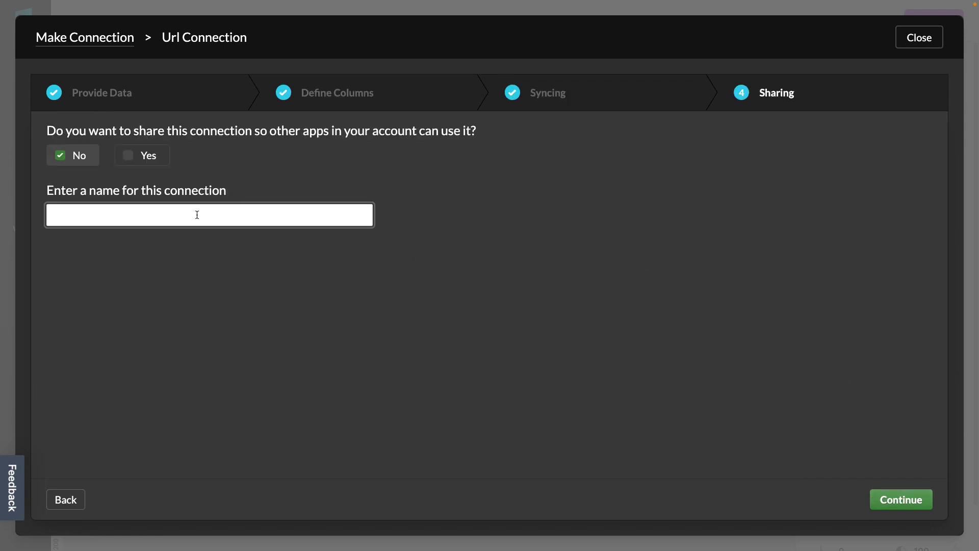
Name the connection URL Cal, set sharing with other apps in the account to Yes, and finish the connection
text(URL Cal)
click(143, 156)
click(904, 503)
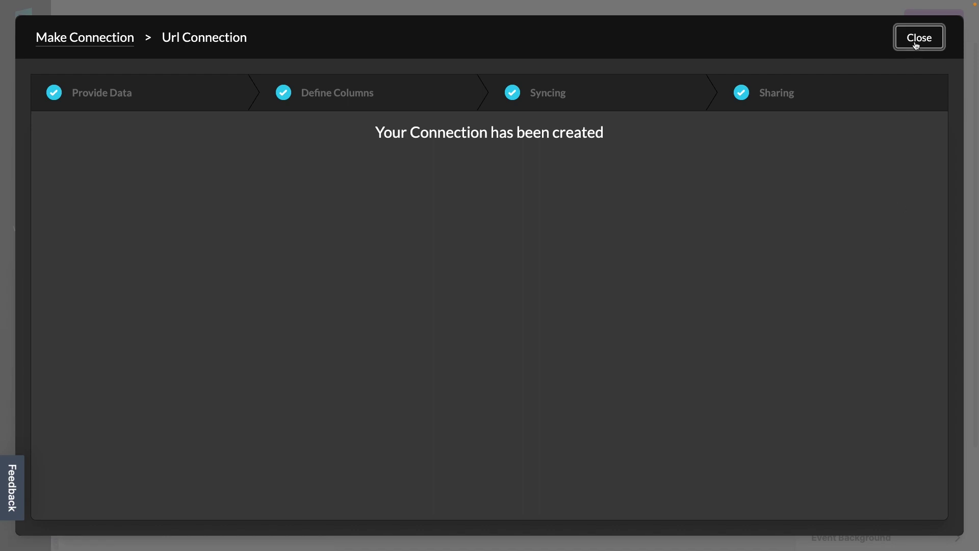
click(916, 39)
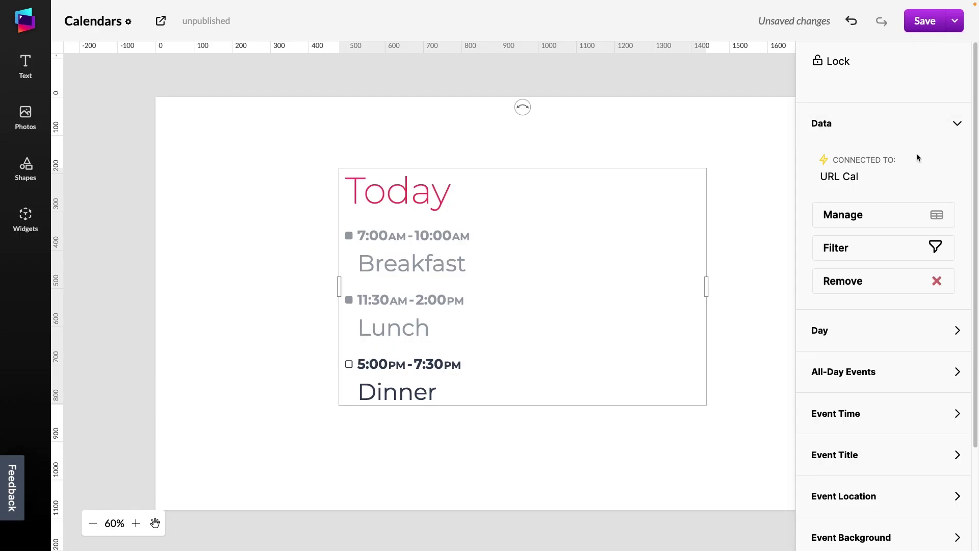